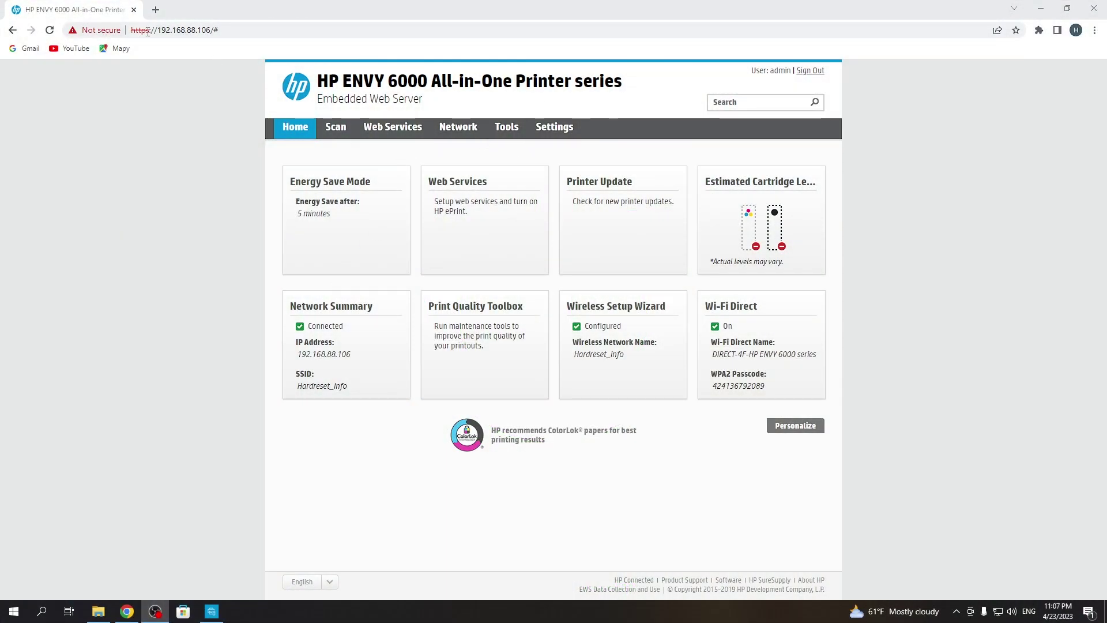
Step: Show Tray and Paper Management from the Settings tab, then bring HP Smart forward
click(566, 133)
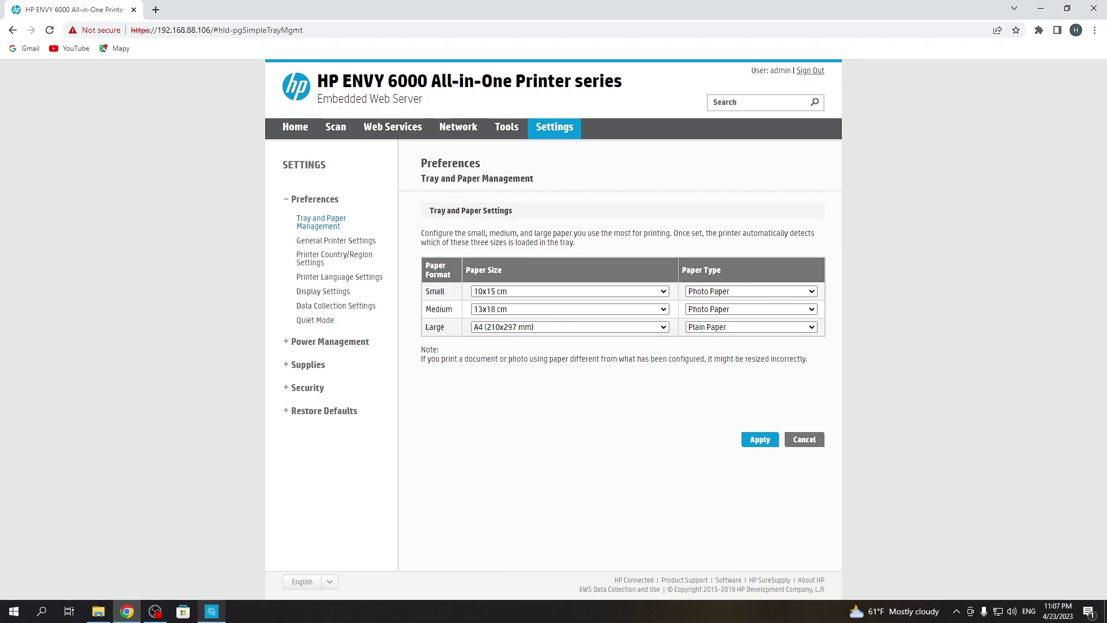
click(211, 612)
scroll(212, 381, up, 5)
scroll(200, 295, up, 5)
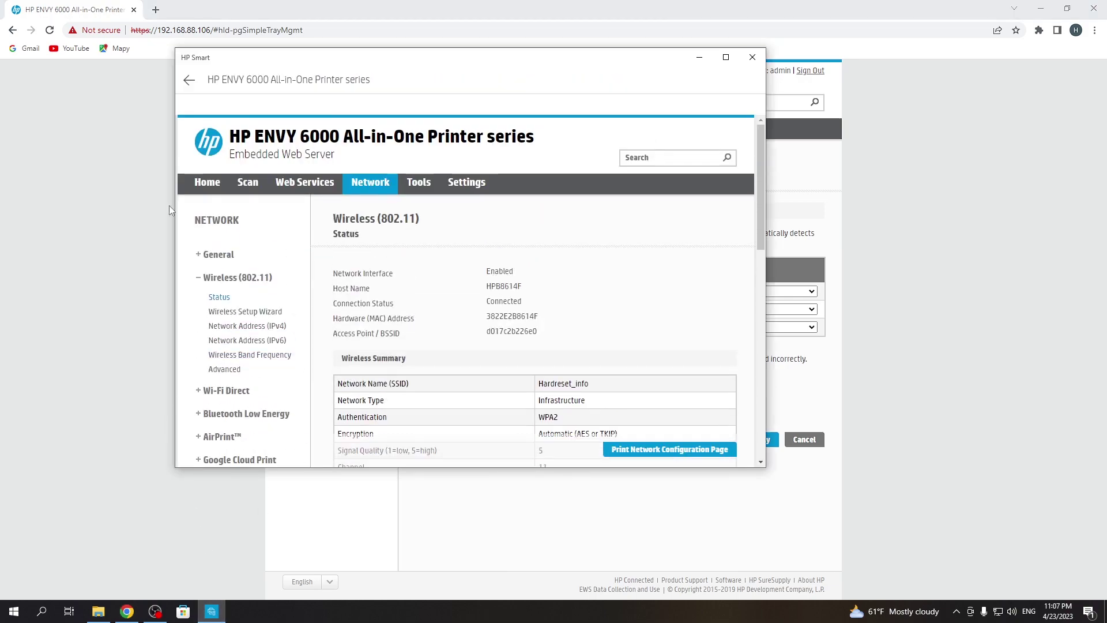
Step: Return to HP Smart home, select the HP ENVY 6000, and load its Advanced Settings
click(188, 80)
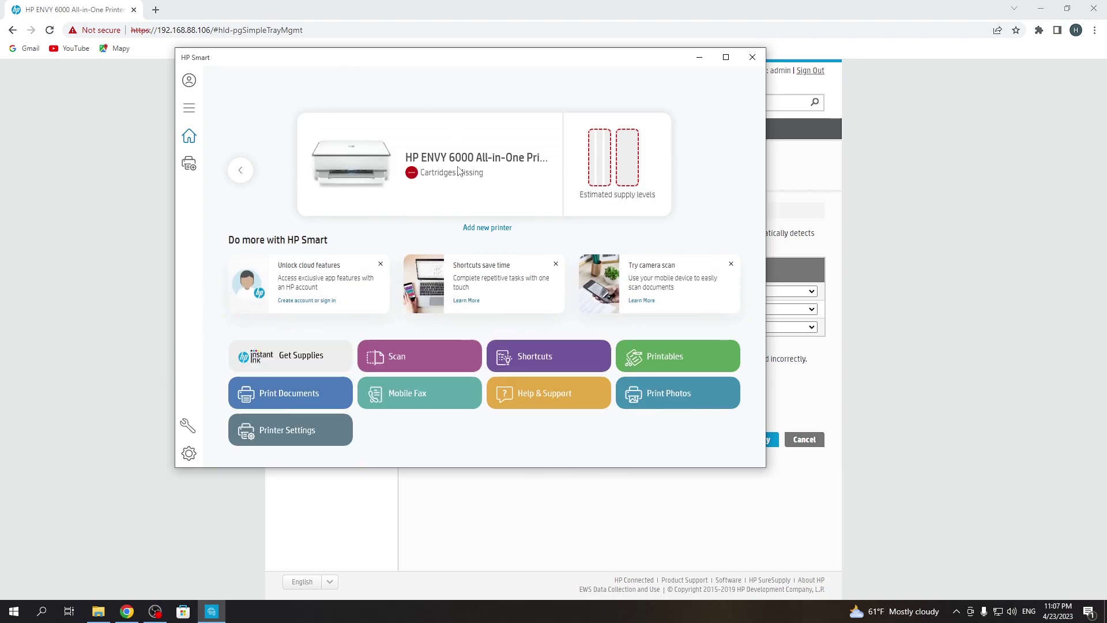
click(477, 162)
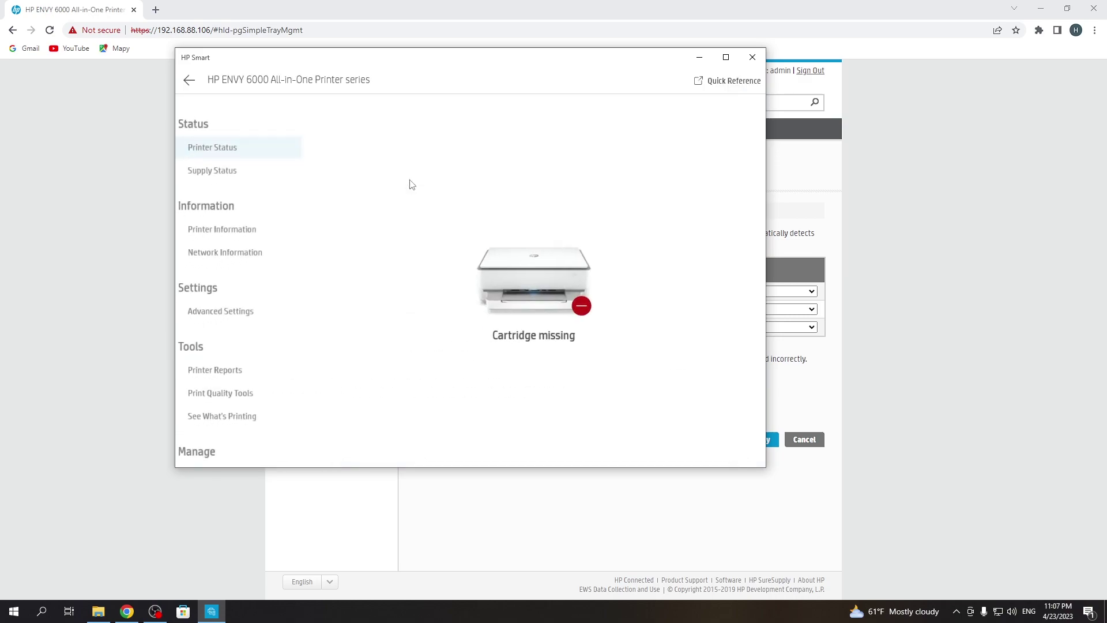
click(260, 308)
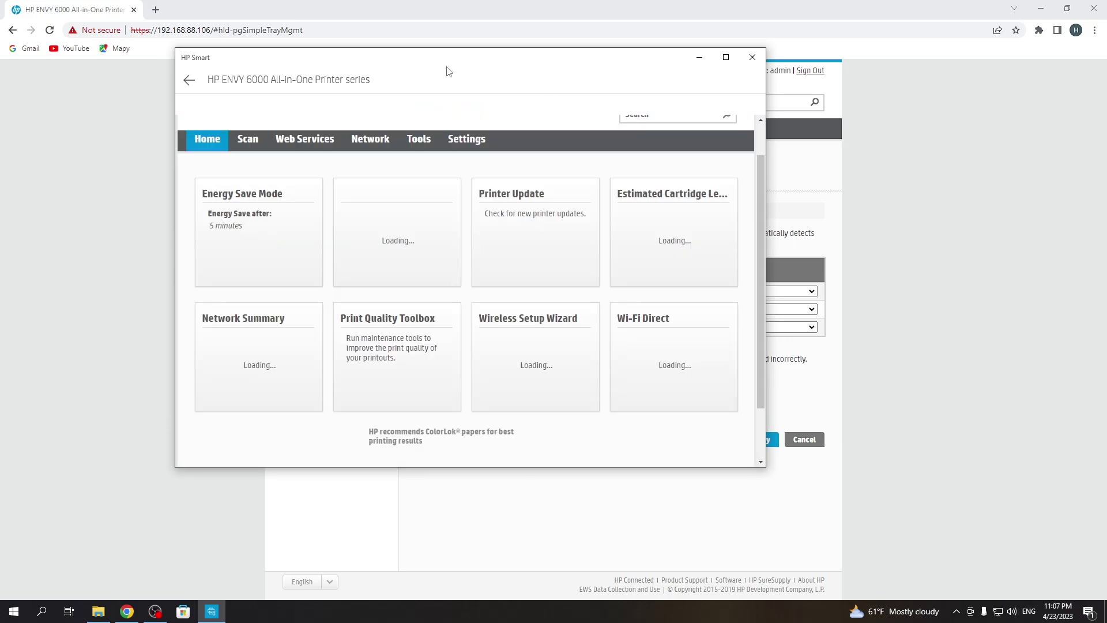
Step: Minimize HP Smart and show the Network Summary page in the Embedded Web Server
click(698, 58)
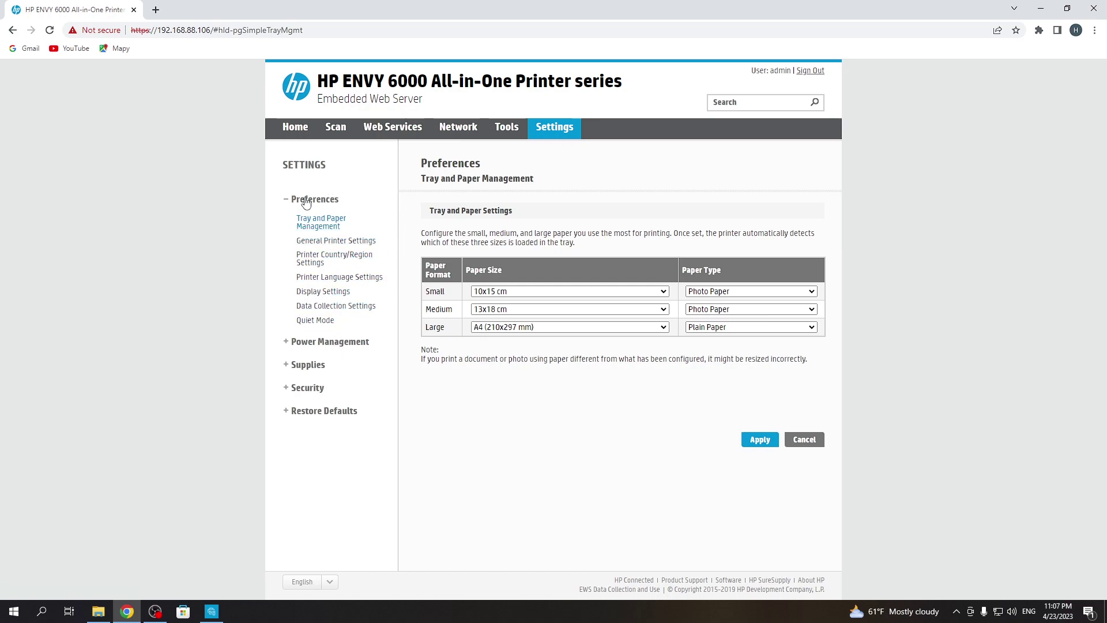
click(464, 130)
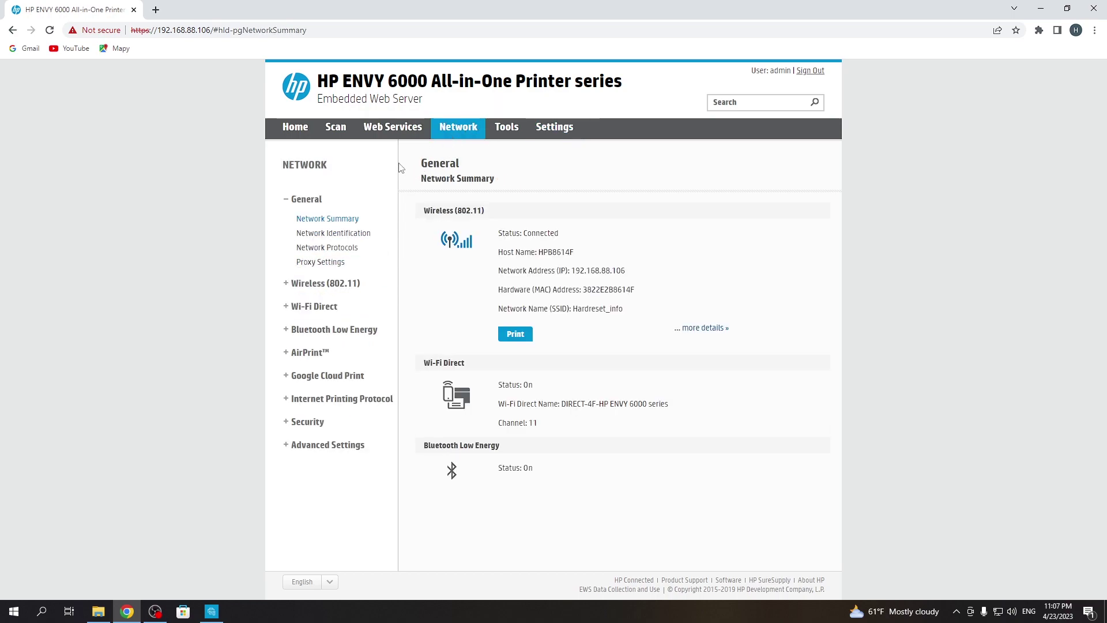
Step: Show the Wi-Fi Direct status page and highlight the Wi-Fi Direct name
click(327, 306)
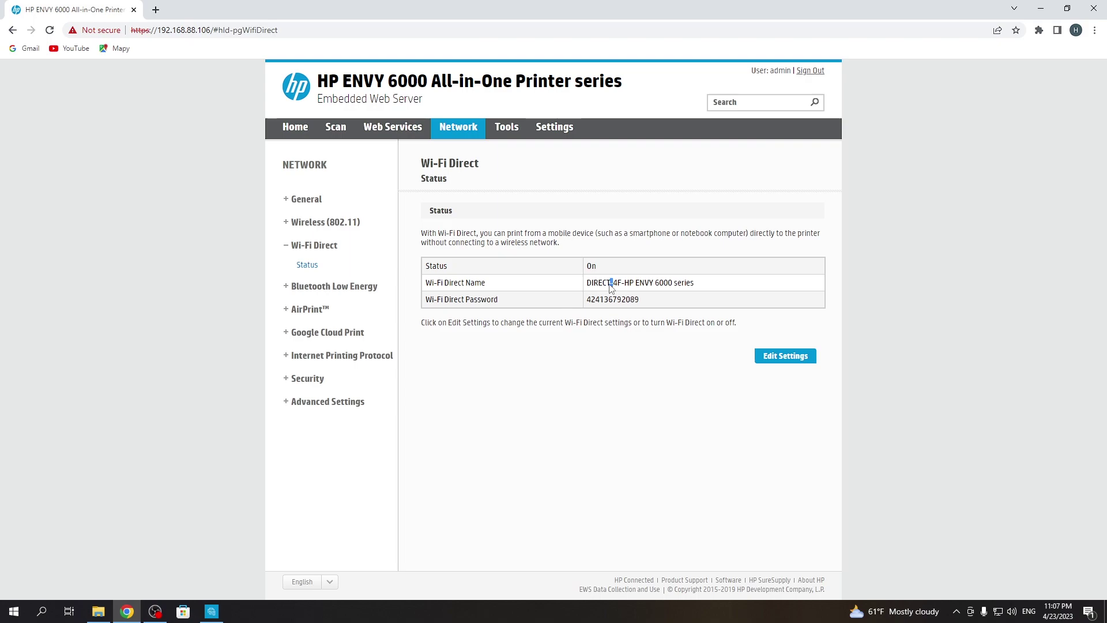
mouse_move(610, 284)
mouse_down()
mouse_move(719, 290)
mouse_move(575, 304)
mouse_up()
click(719, 363)
Step: Inspect the Wi-Fi Direct name and password in Edit Settings, then cancel without saving
click(789, 357)
double_click(610, 311)
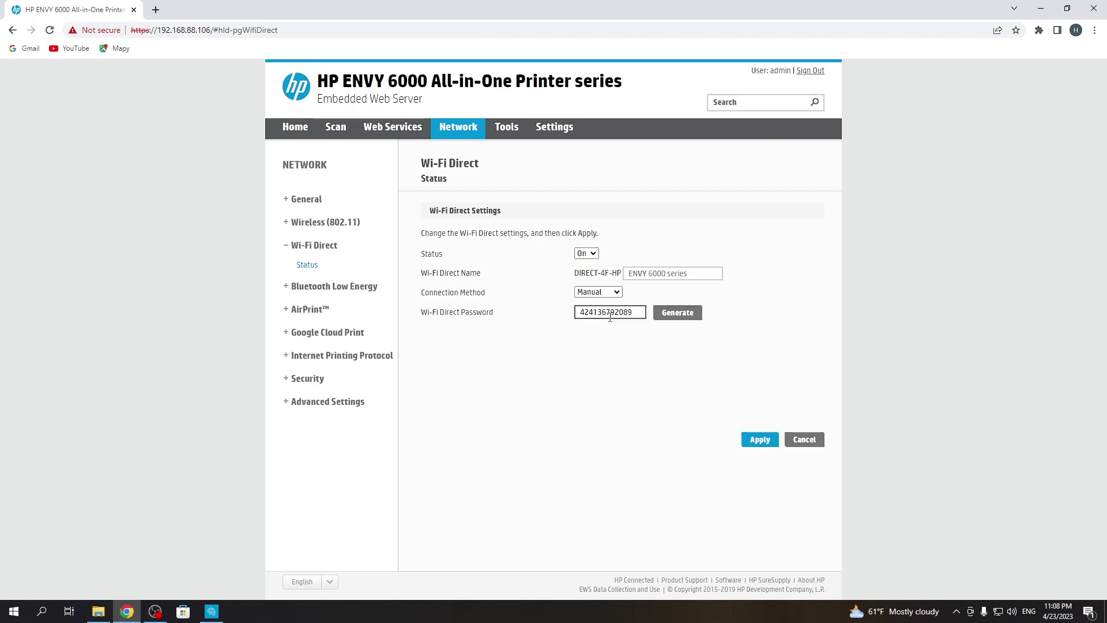
click(613, 359)
drag(630, 273, 701, 274)
click(694, 337)
click(799, 443)
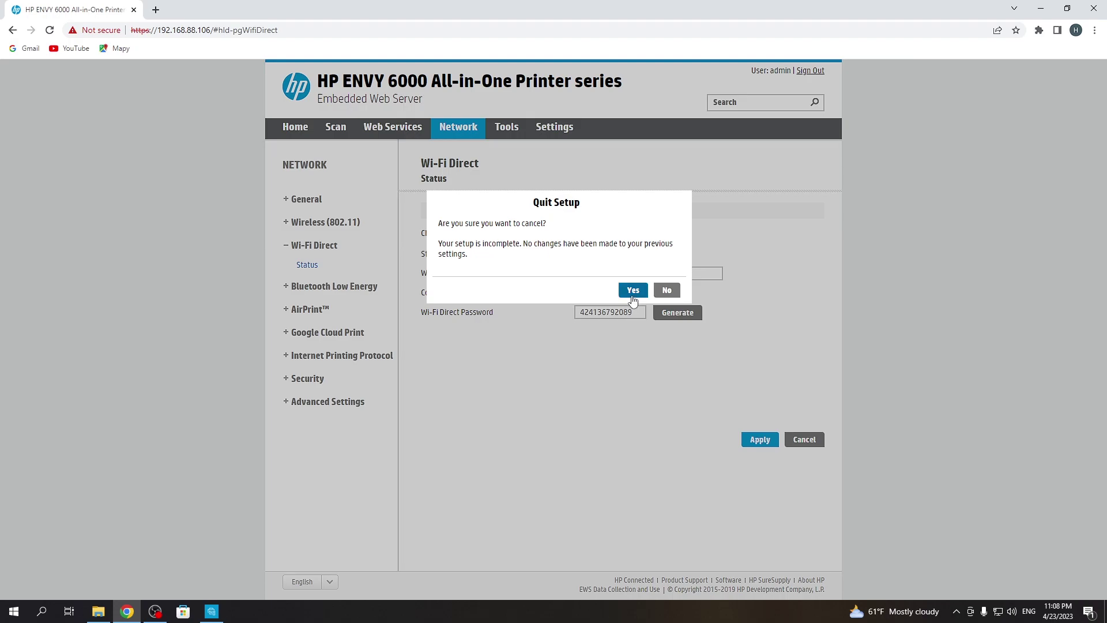
click(633, 292)
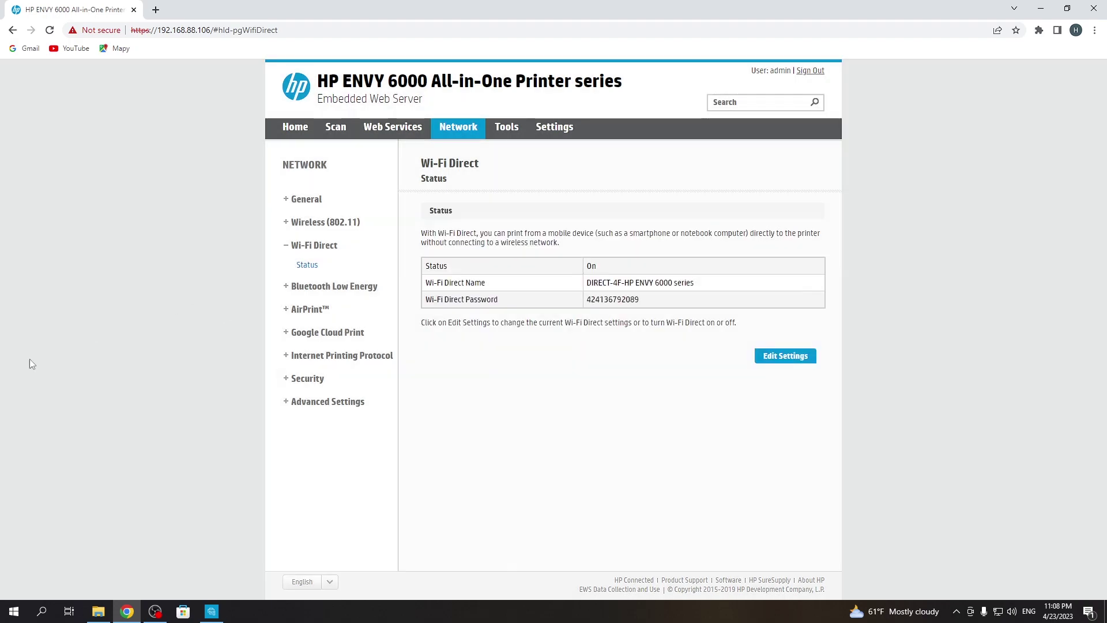